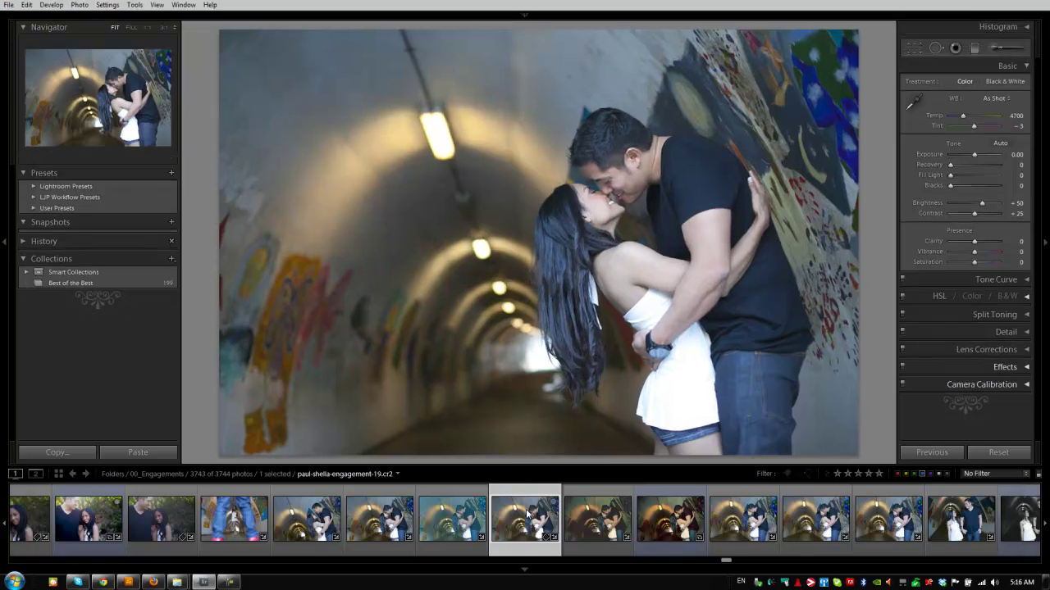
- Show the tunnel engagement photo fullscreen and cycle the loupe info overlay off
{"action": "key", "text": "f"}
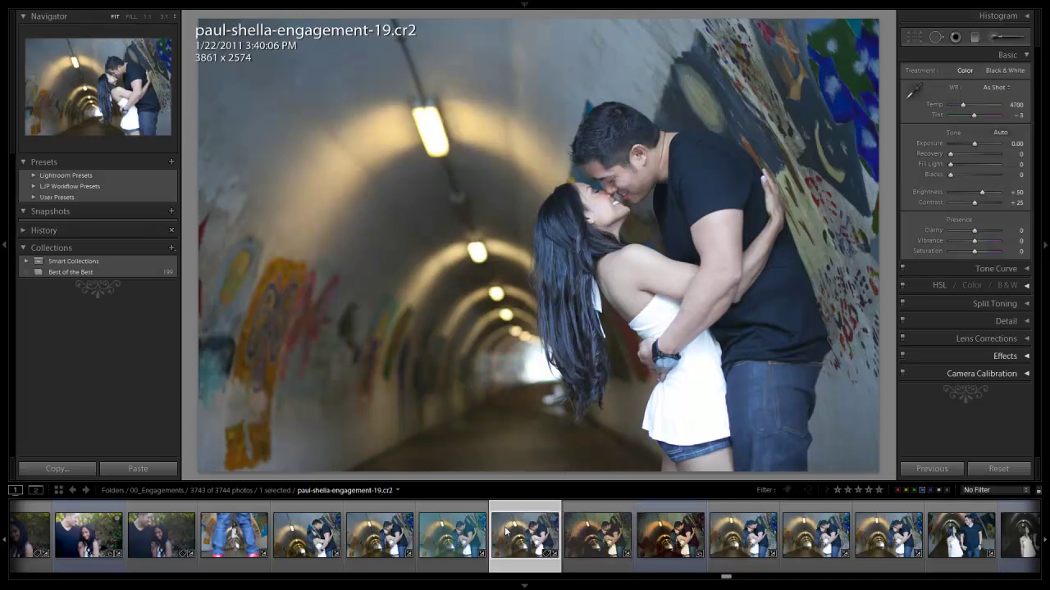
{"action": "key", "text": "i"}
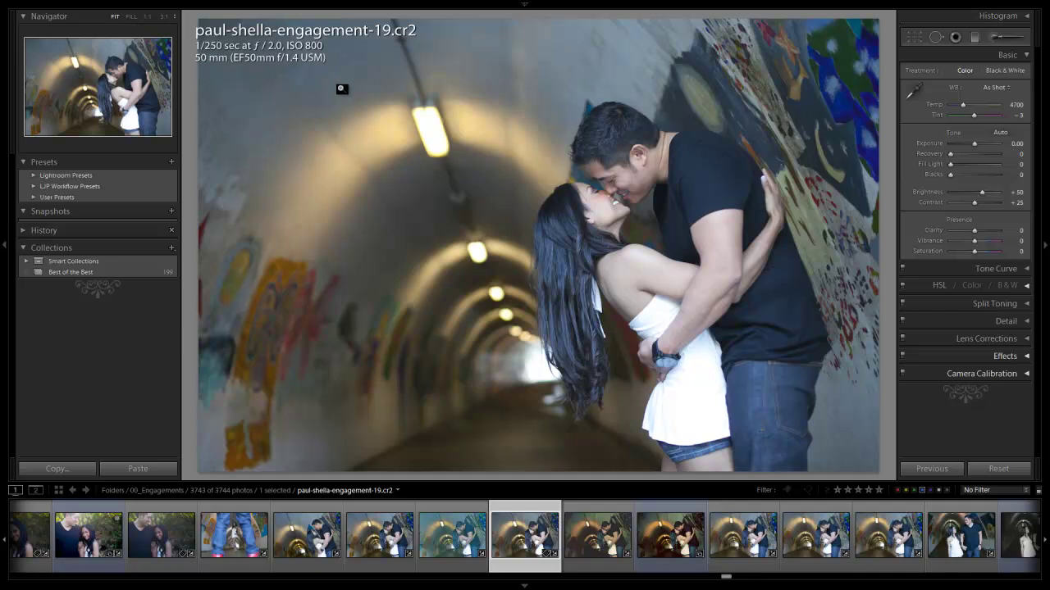
{"action": "key", "text": "i"}
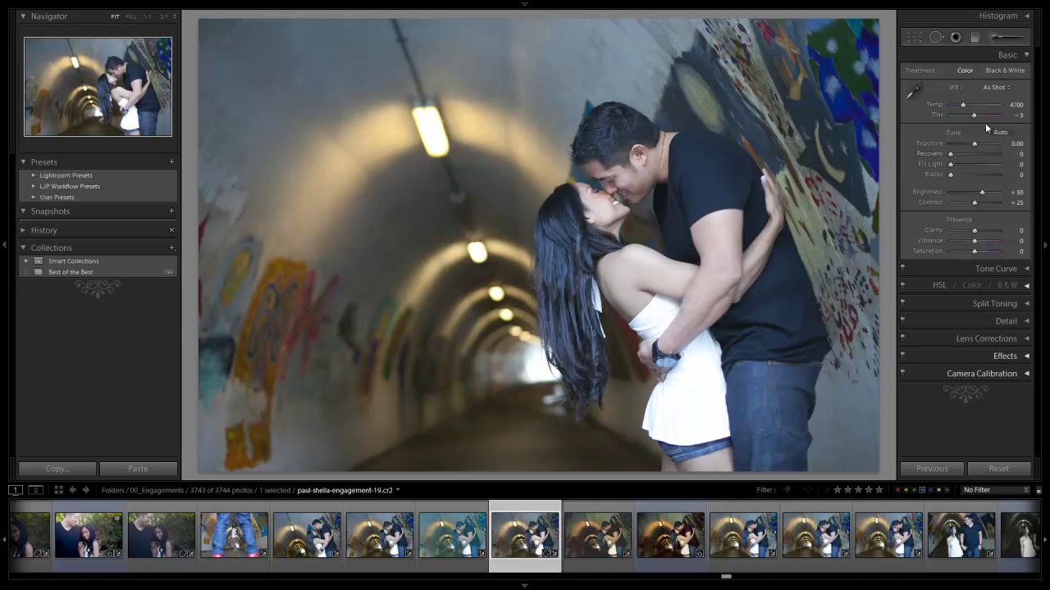
- Set Exposure -0.33, Temp 5300, Recovery 40 and Blacks 7, checking shadow clipping
{"action": "key", "text": "shift"}
{"action": "key", "text": "shift+Down"}
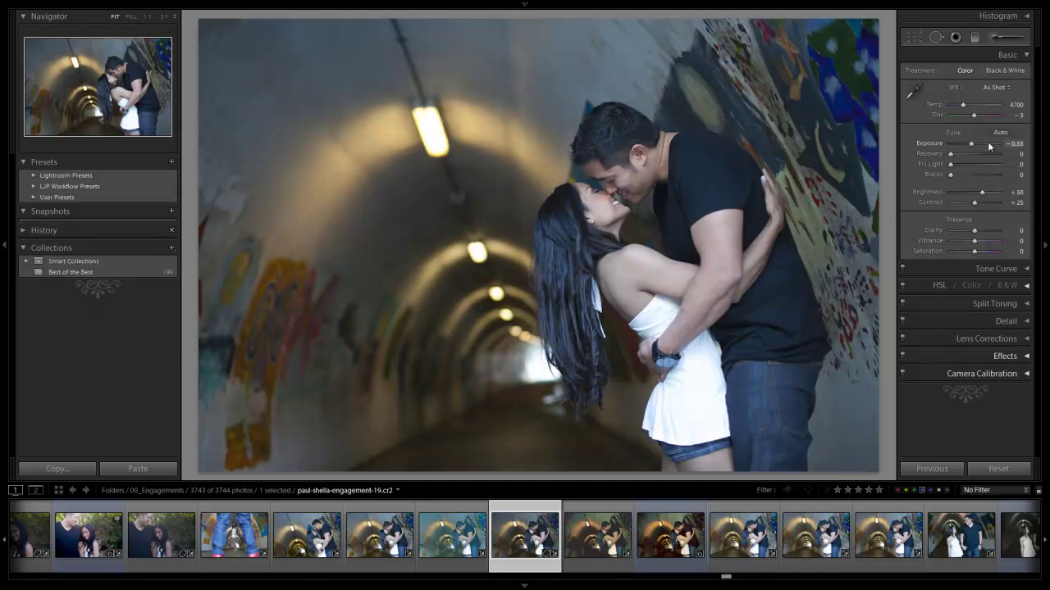
{"action": "key", "text": "shift"}
{"action": "key", "text": "shift+Up"}
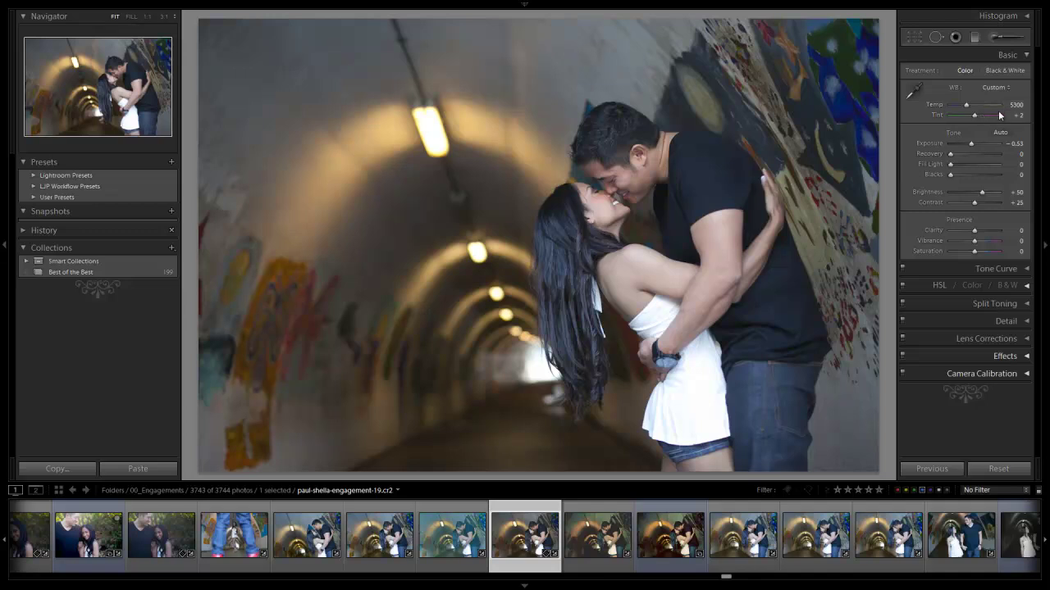
{"action": "left_click", "coordinate": [965, 155]}
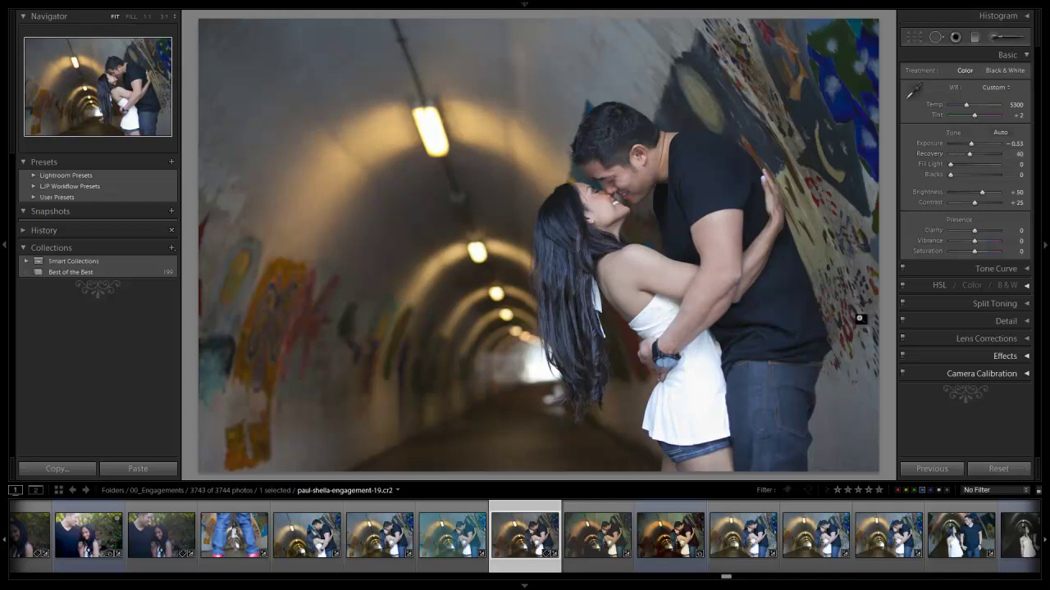
{"action": "left_click", "coordinate": [955, 176]}
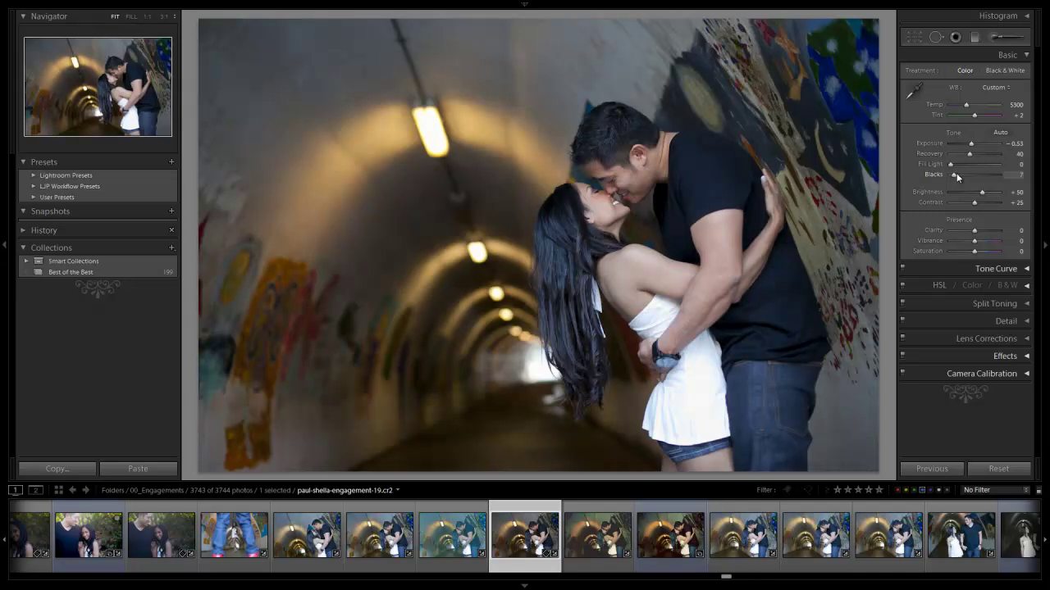
{"action": "key", "text": "j"}
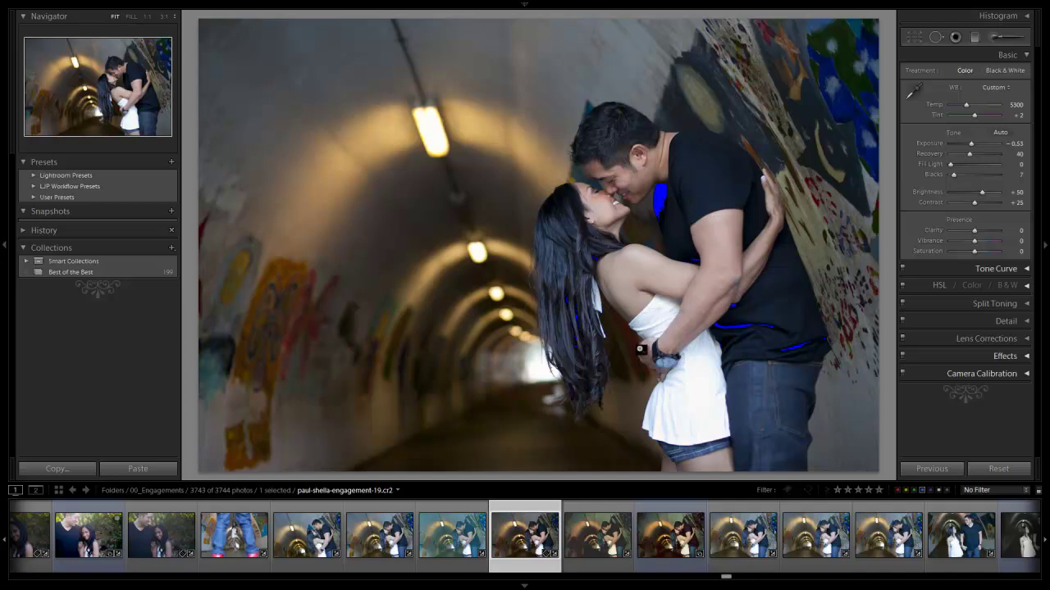
- Hide the clipping warning and boost Contrast to +40, Clarity to +40 and Vibrance to +20
{"action": "key", "text": "j"}
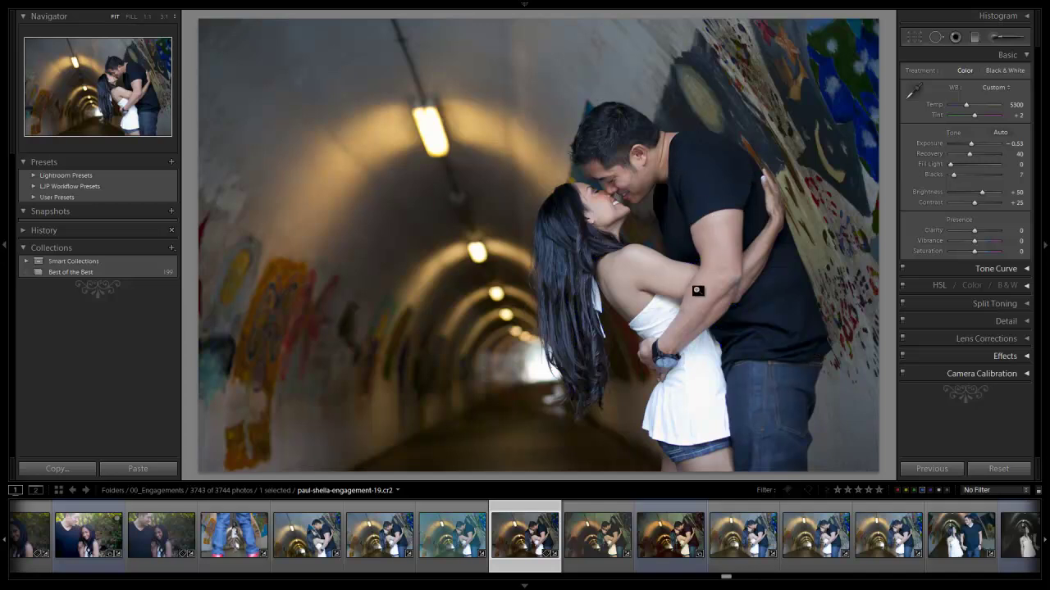
{"action": "key", "text": "shift"}
{"action": "left_click_drag", "start_coordinate": [975, 197], "coordinate": [980, 200]}
{"action": "left_click", "coordinate": [984, 231]}
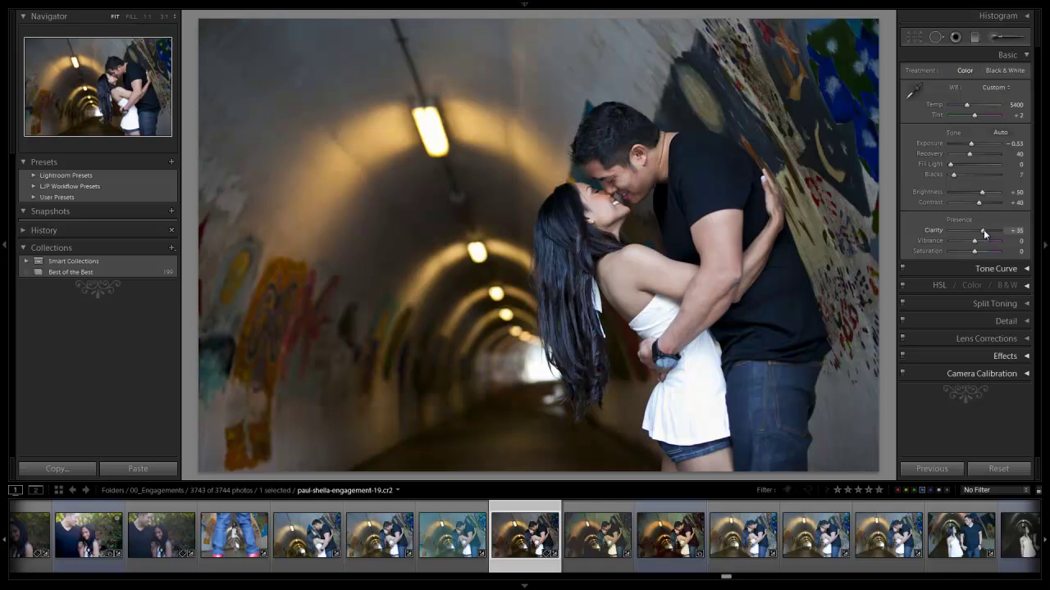
{"action": "left_click_drag", "start_coordinate": [982, 240], "coordinate": [987, 242]}
- Open the Detail panel at 1:1 on the faces and set Sharpening to 70, radius 1.5, detail 30
{"action": "left_click", "coordinate": [1013, 55]}
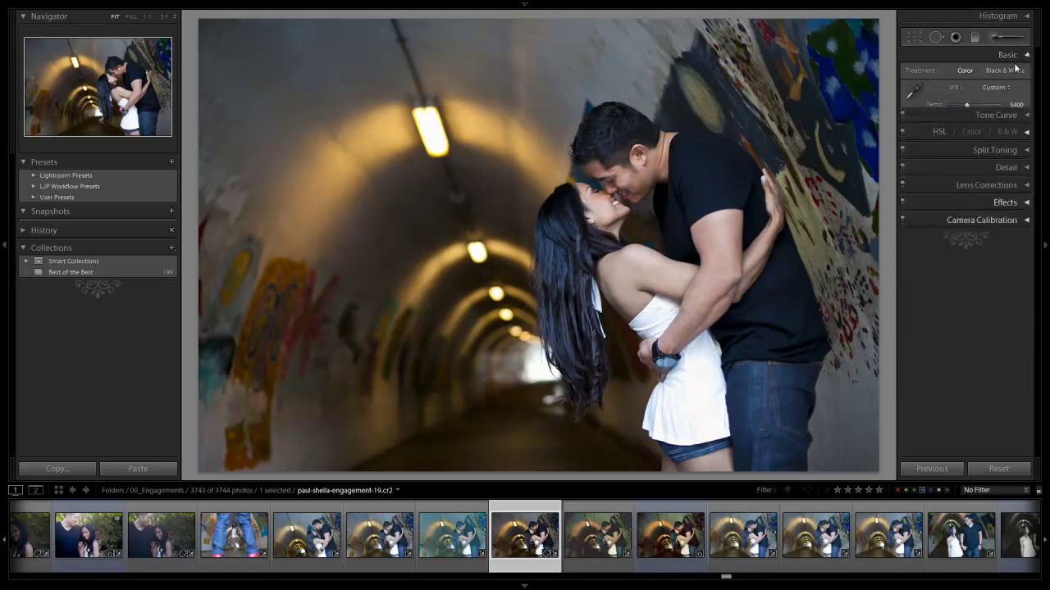
{"action": "left_click", "coordinate": [1025, 125]}
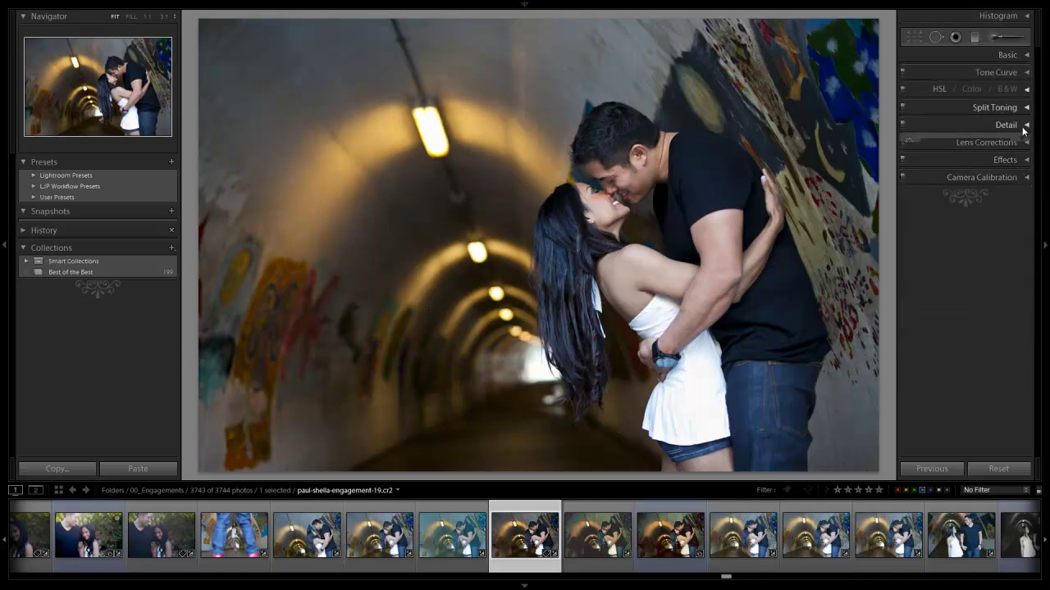
{"action": "left_click", "coordinate": [681, 177]}
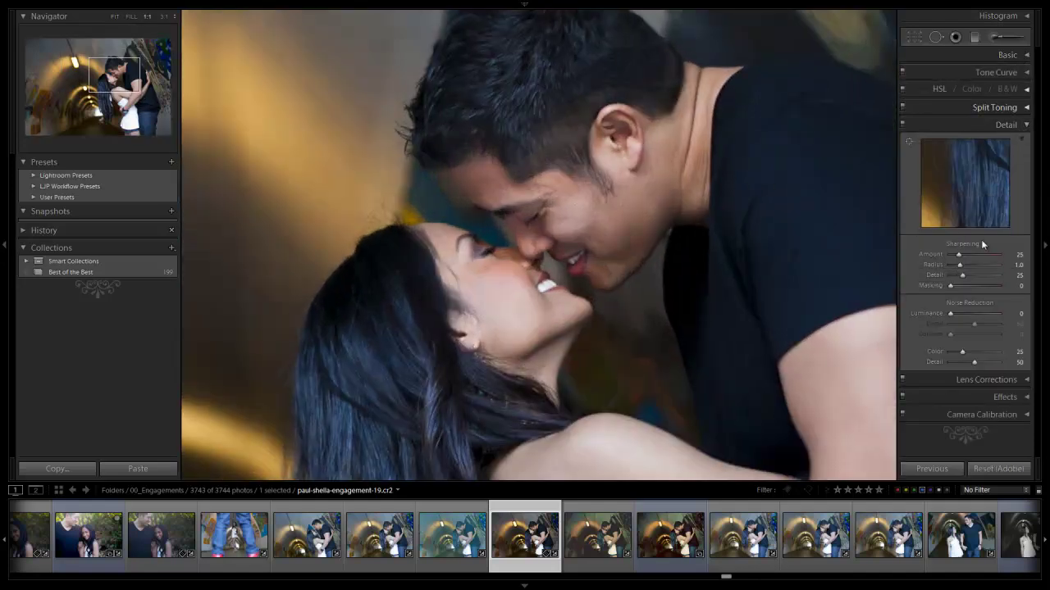
{"action": "left_click_drag", "start_coordinate": [967, 255], "coordinate": [970, 265]}
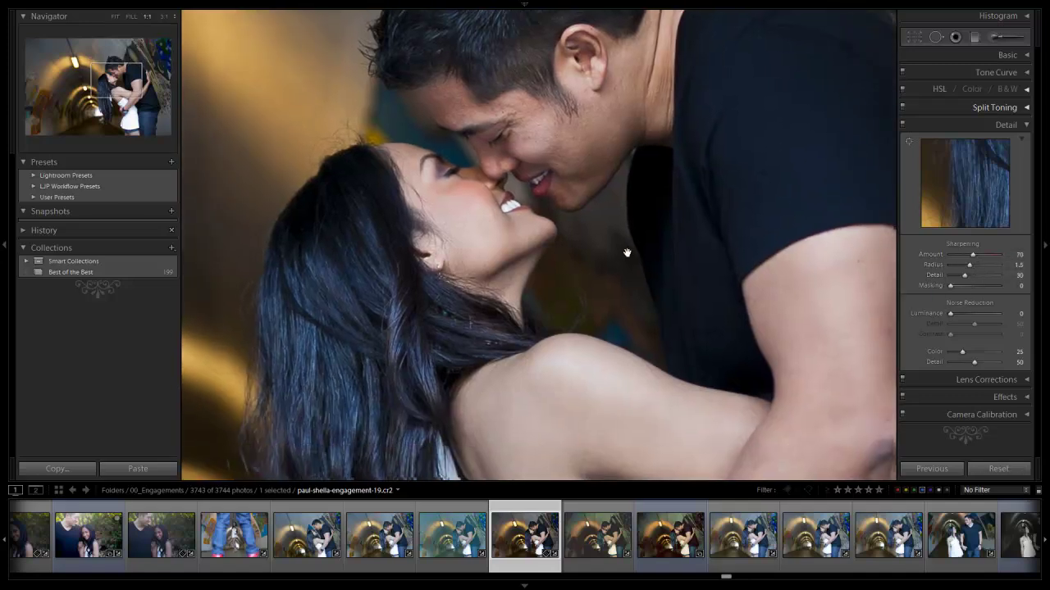
{"action": "left_click_drag", "start_coordinate": [664, 333], "coordinate": [628, 251]}
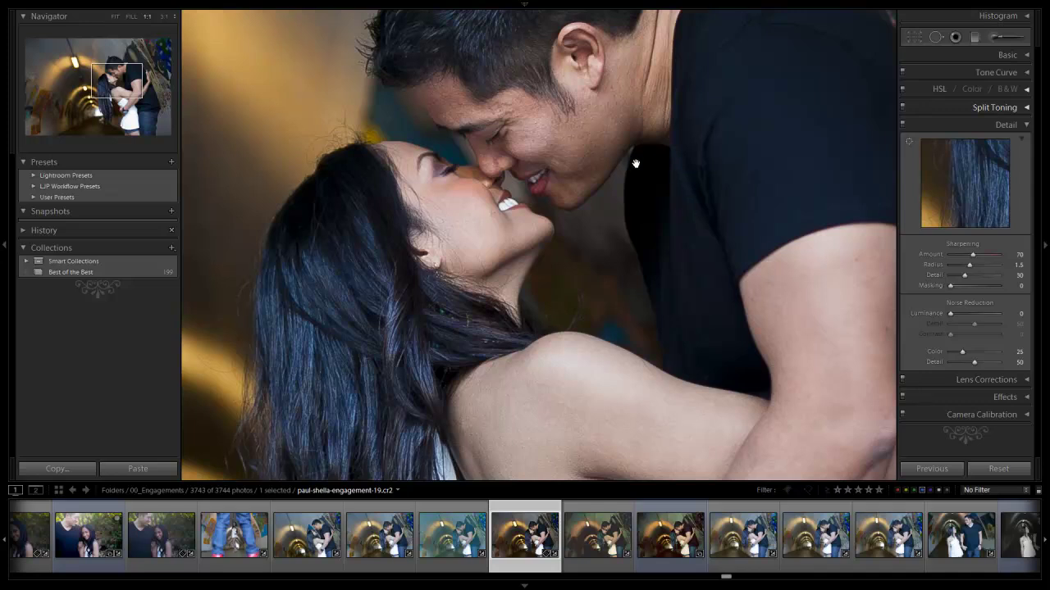
- Add Luminance noise reduction of 25, checking the tunnel lights, then return to Fit view
{"action": "left_click", "coordinate": [958, 314]}
{"action": "left_click_drag", "start_coordinate": [405, 245], "coordinate": [631, 288]}
{"action": "left_click_drag", "start_coordinate": [520, 277], "coordinate": [614, 282]}
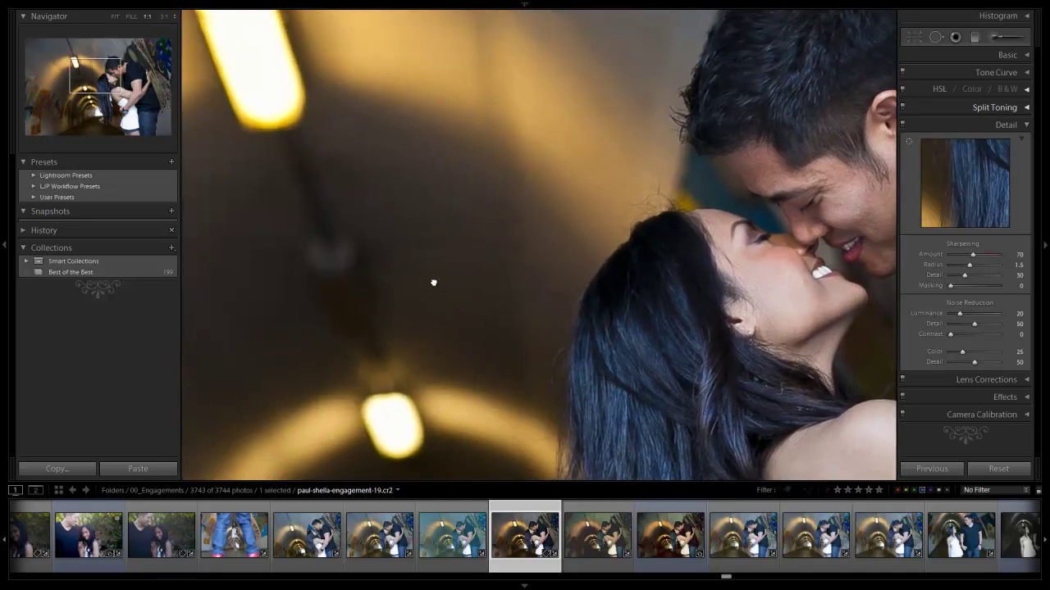
{"action": "left_click_drag", "start_coordinate": [433, 284], "coordinate": [629, 293]}
{"action": "left_click_drag", "start_coordinate": [764, 262], "coordinate": [419, 261]}
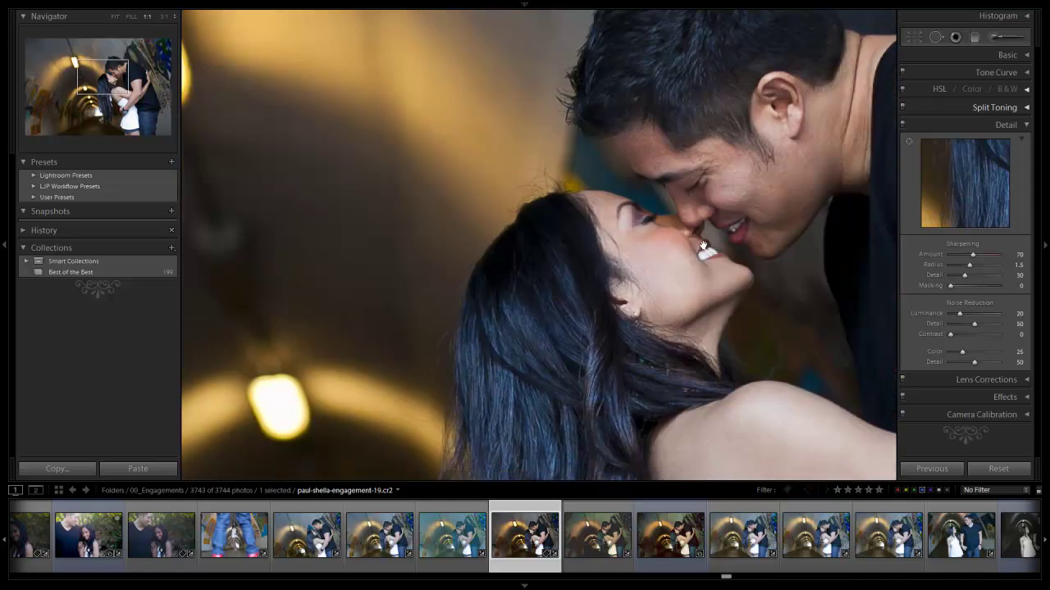
{"action": "left_click_drag", "start_coordinate": [686, 253], "coordinate": [538, 252]}
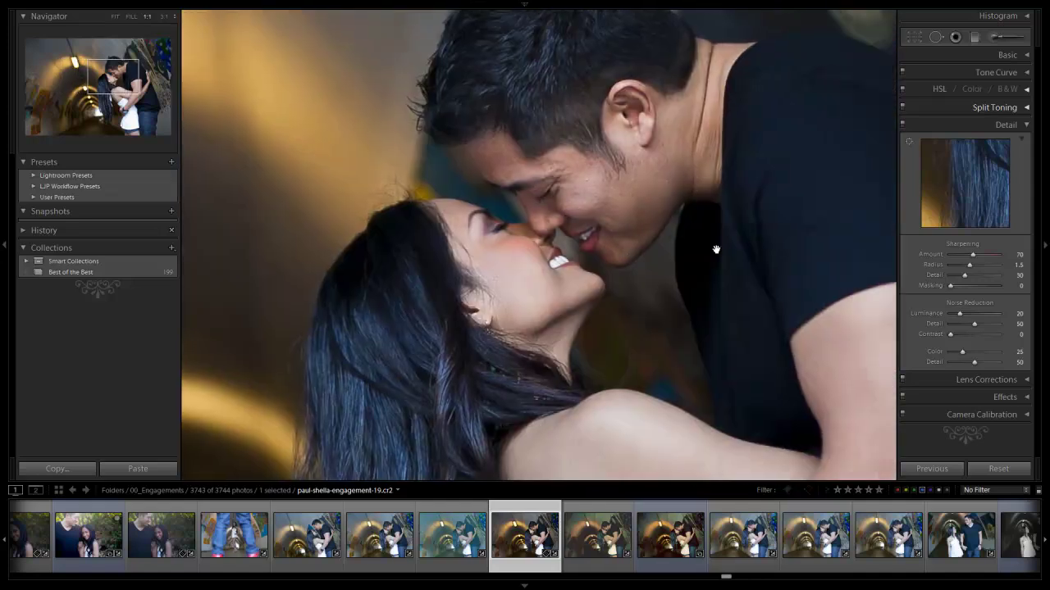
{"action": "left_click_drag", "start_coordinate": [958, 314], "coordinate": [961, 314]}
{"action": "left_click", "coordinate": [704, 290]}
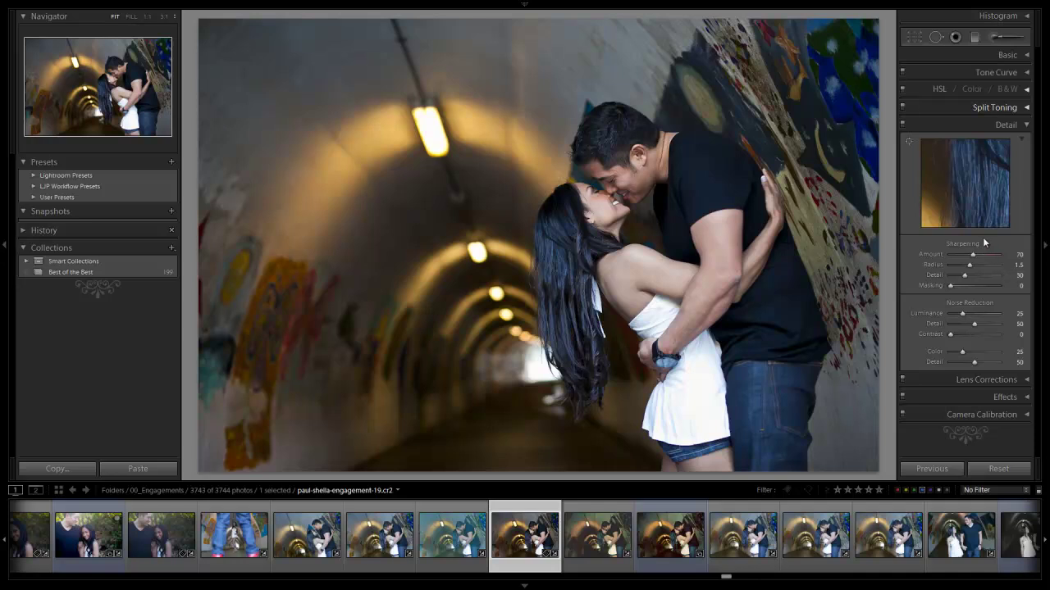
- Lower the Lens Vignetting midpoint to 25 under the -30 amount in Lens Corrections
{"action": "left_click", "coordinate": [1023, 126]}
{"action": "left_click", "coordinate": [1005, 142]}
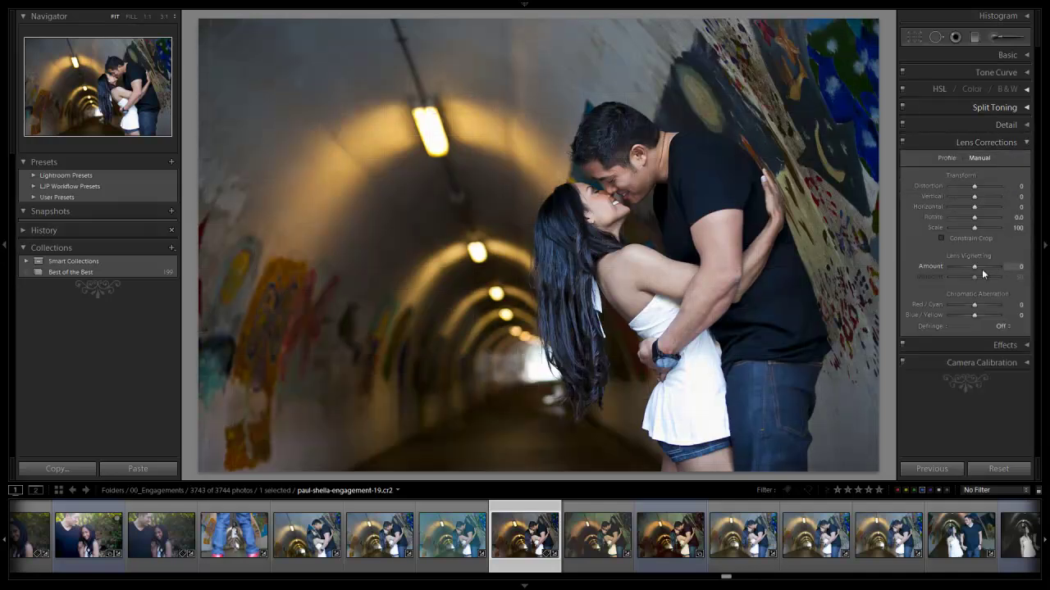
{"action": "scroll", "coordinate": [981, 267], "scroll_direction": "down", "scroll_amount": 4}
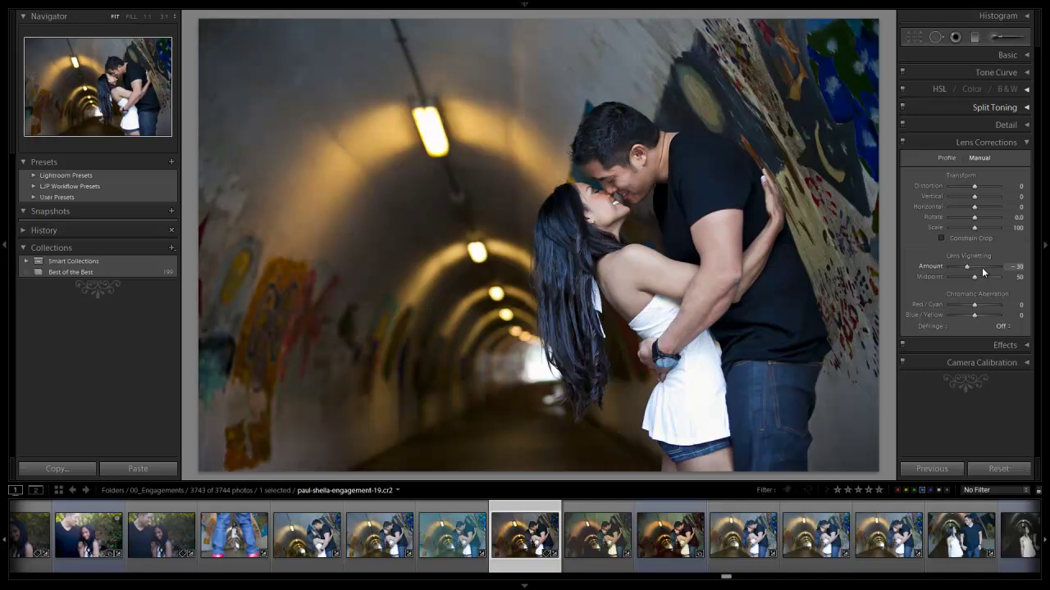
{"action": "scroll", "coordinate": [971, 277], "scroll_direction": "down", "scroll_amount": 4}
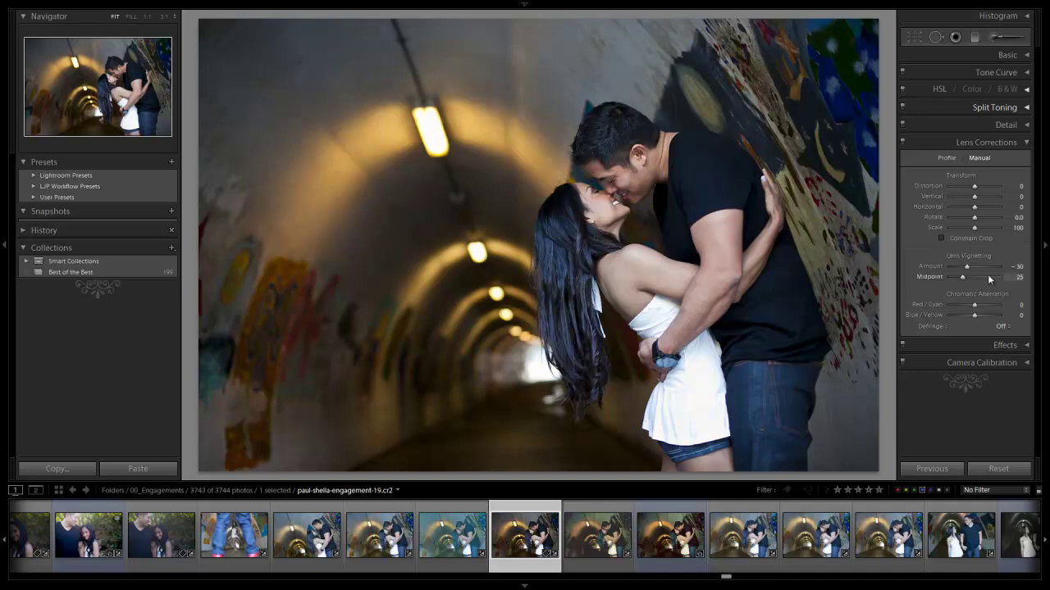
{"action": "left_click", "coordinate": [1023, 143]}
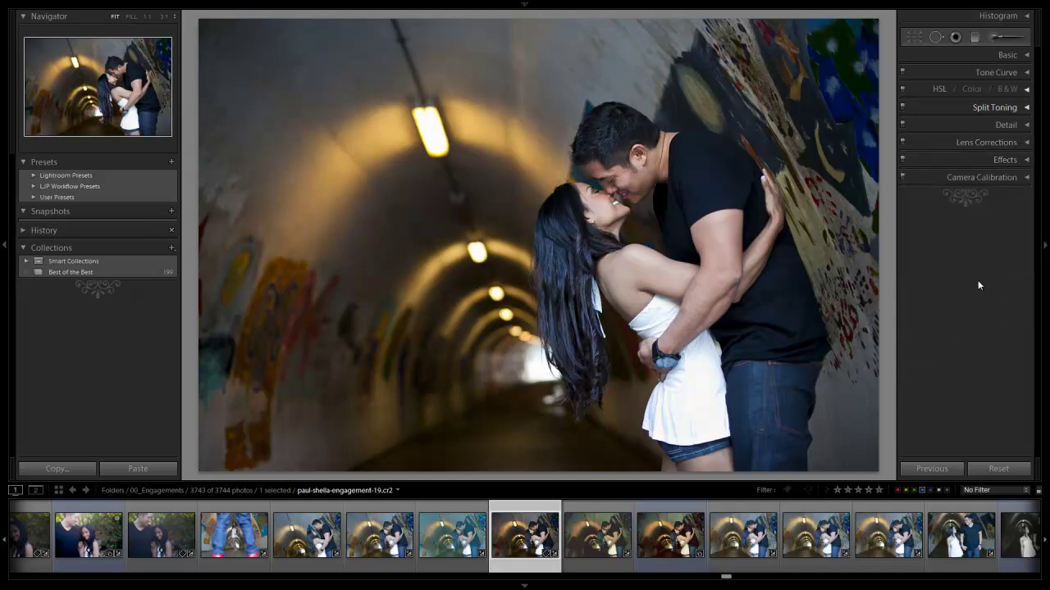
- Tint the highlights orange at hue 23, saturation 34 in Split Toning
{"action": "left_click", "coordinate": [1025, 73]}
{"action": "left_click", "coordinate": [1009, 75]}
{"action": "left_click", "coordinate": [1011, 112]}
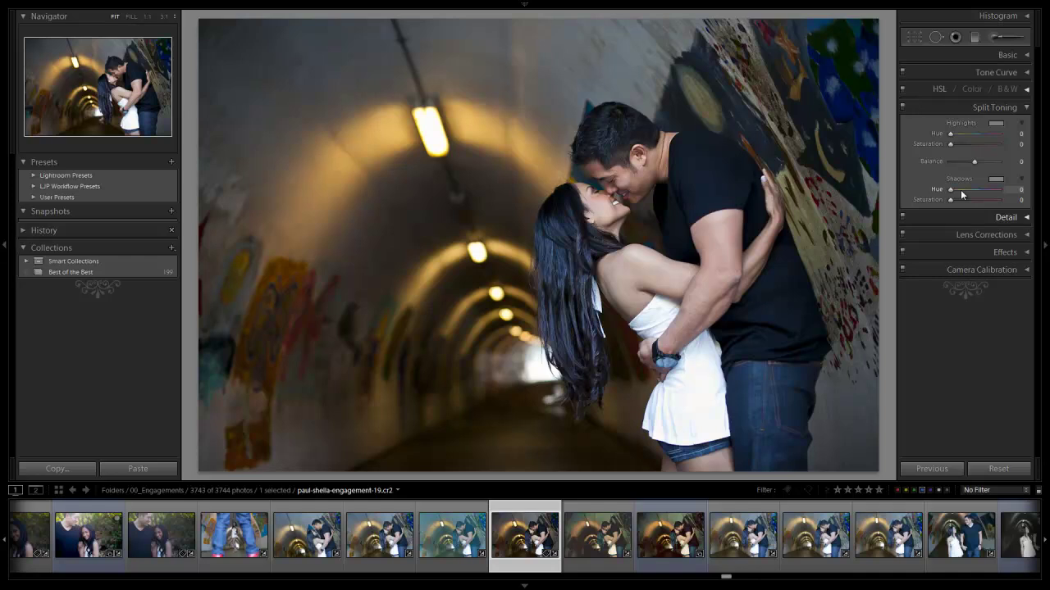
{"action": "left_click", "coordinate": [996, 125]}
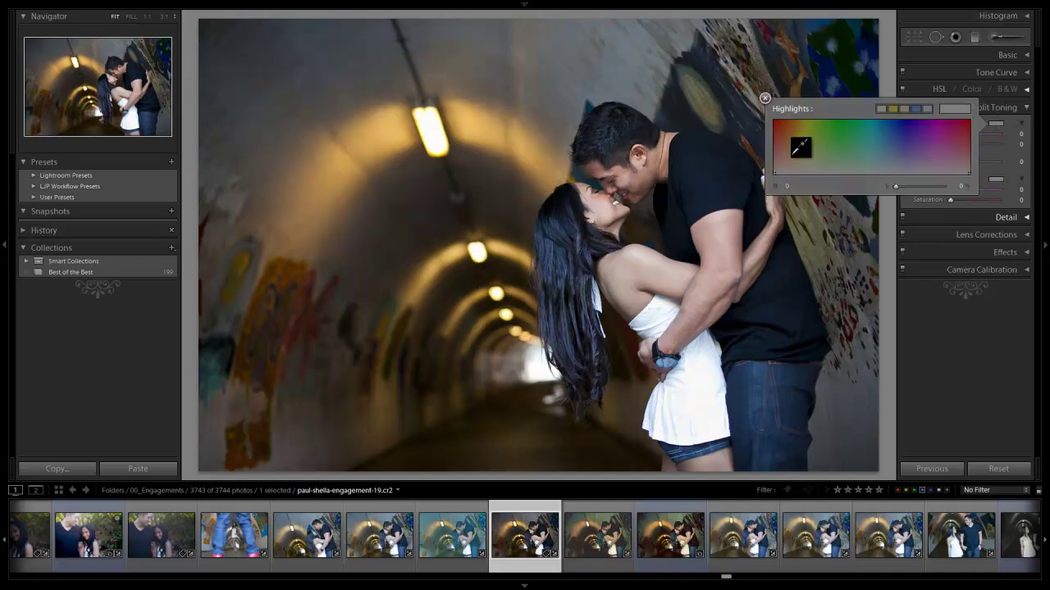
{"action": "left_click_drag", "start_coordinate": [802, 164], "coordinate": [786, 156]}
- Tint the shadows teal-green at hue 134, saturation 24
{"action": "left_click", "coordinate": [765, 97]}
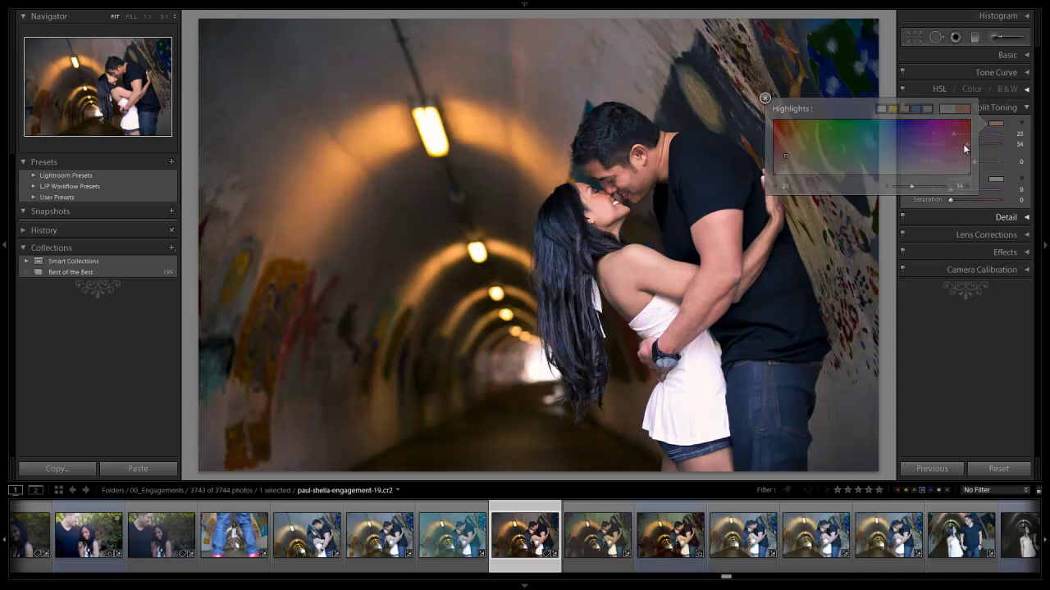
{"action": "left_click", "coordinate": [996, 179]}
{"action": "left_click_drag", "start_coordinate": [884, 217], "coordinate": [845, 217]}
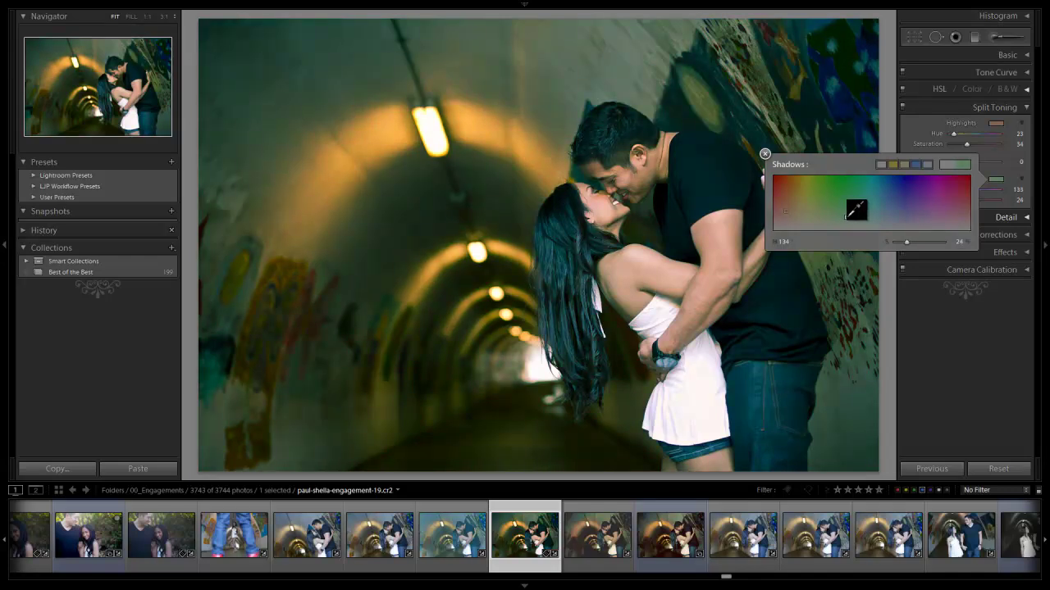
{"action": "left_click", "coordinate": [765, 154]}
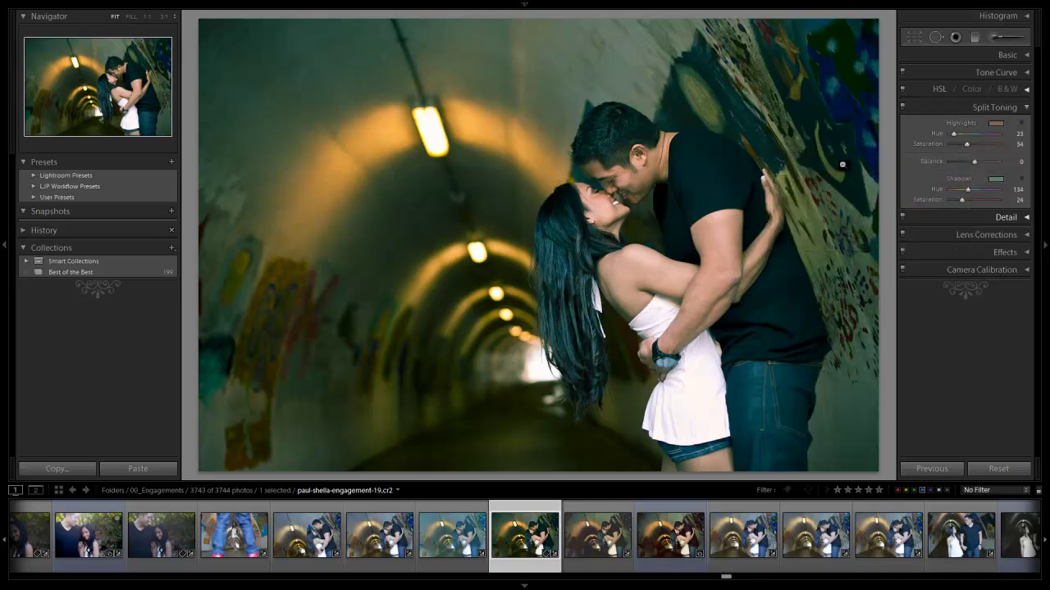
- Refine the highlight tint to hue 29, saturation 28, and lower shadow saturation to 11
{"action": "left_click", "coordinate": [996, 123]}
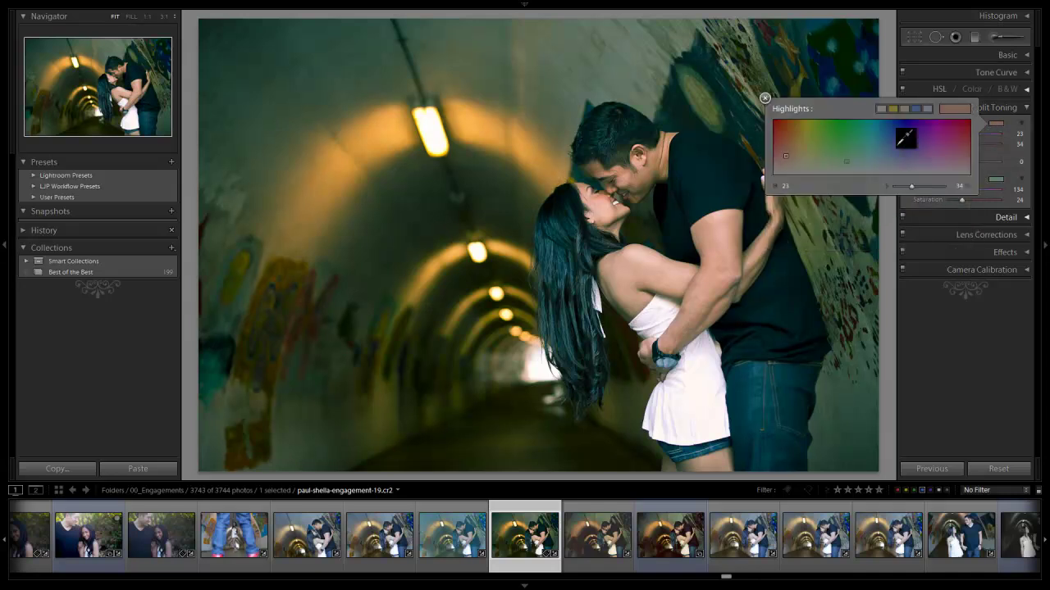
{"action": "mouse_move", "coordinate": [787, 156]}
{"action": "left_mouse_down"}
{"action": "mouse_move", "coordinate": [777, 154]}
{"action": "mouse_move", "coordinate": [789, 153]}
{"action": "left_mouse_up"}
{"action": "left_click", "coordinate": [765, 98]}
{"action": "left_click_drag", "start_coordinate": [973, 144], "coordinate": [964, 147]}
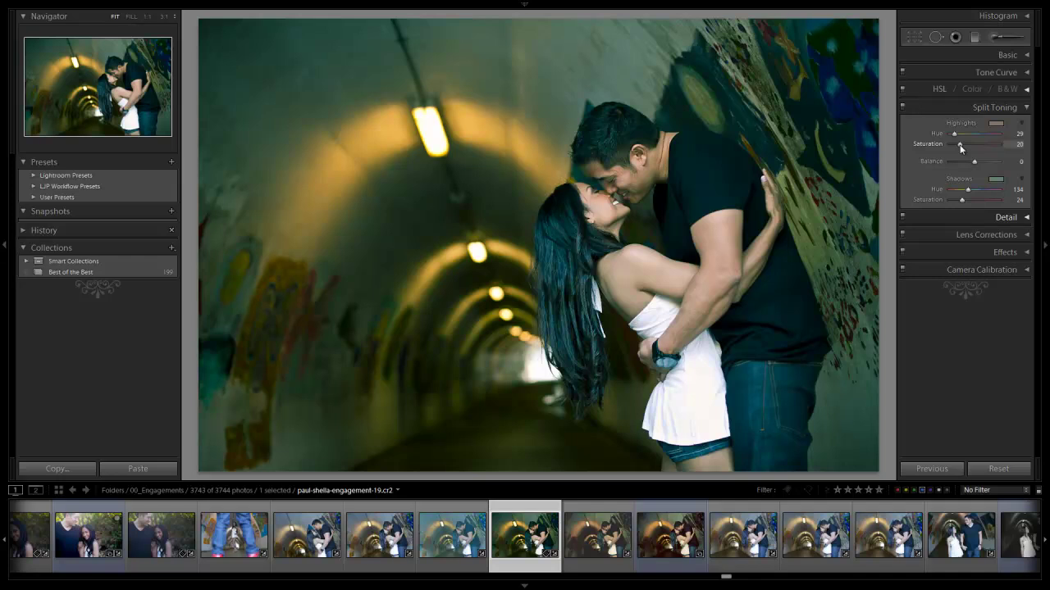
{"action": "left_click_drag", "start_coordinate": [962, 200], "coordinate": [959, 200]}
{"action": "left_click_drag", "start_coordinate": [962, 148], "coordinate": [963, 148]}
- Set the split-toning Balance to -15 and collapse the panel
{"action": "mouse_move", "coordinate": [984, 161]}
{"action": "left_mouse_down"}
{"action": "mouse_move", "coordinate": [945, 161]}
{"action": "mouse_move", "coordinate": [972, 165]}
{"action": "left_mouse_up"}
{"action": "left_click_drag", "start_coordinate": [967, 161], "coordinate": [969, 163]}
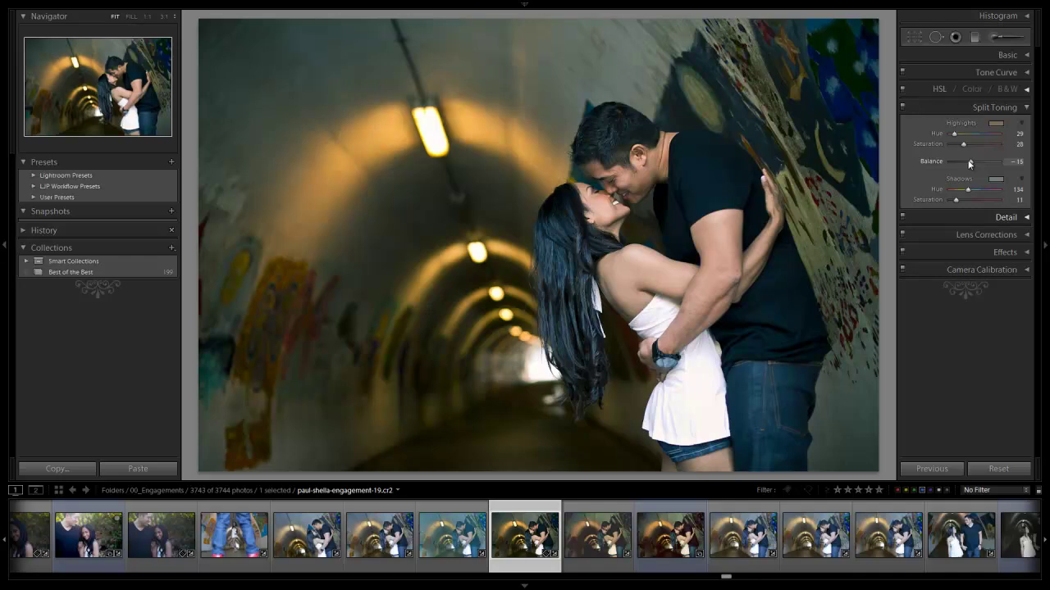
{"action": "left_click", "coordinate": [1025, 108]}
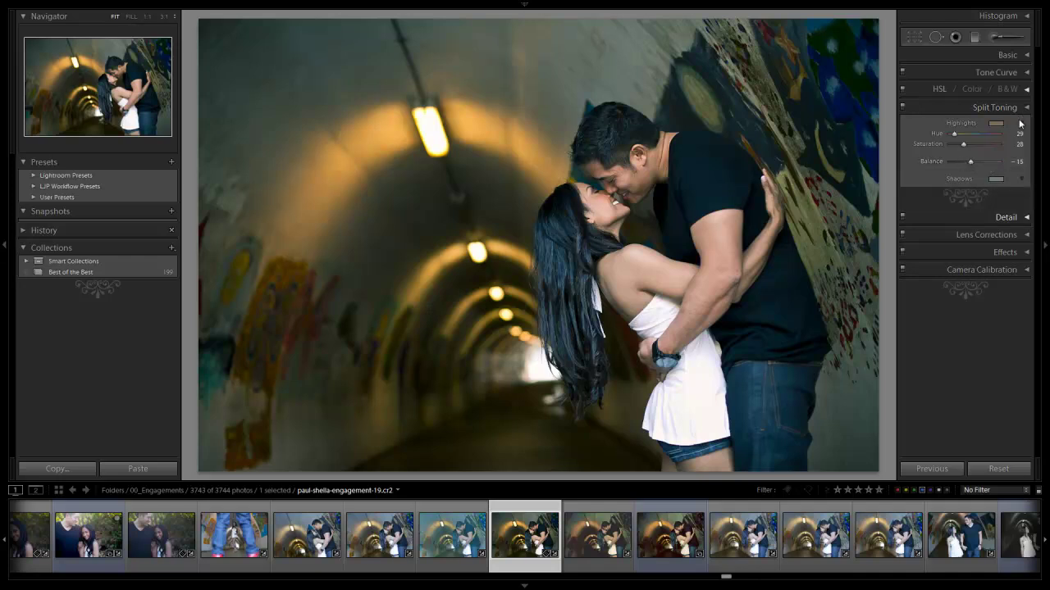
- In the Basic panel raise Blacks to 9, Recovery to 70, Tint to +7 and Temp to 5550
{"action": "left_click", "coordinate": [1007, 55]}
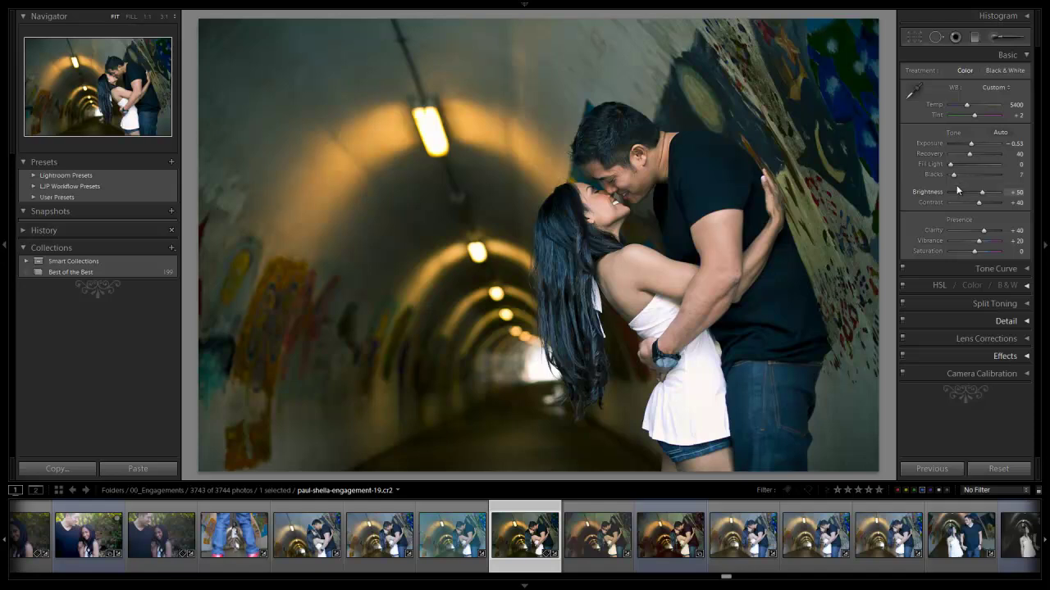
{"action": "left_click_drag", "start_coordinate": [960, 174], "coordinate": [963, 171]}
{"action": "left_click_drag", "start_coordinate": [979, 154], "coordinate": [989, 154]}
{"action": "key", "text": "Up"}
{"action": "key", "text": "Up"}
{"action": "left_click_drag", "start_coordinate": [974, 117], "coordinate": [976, 117]}
{"action": "key", "text": "Up"}
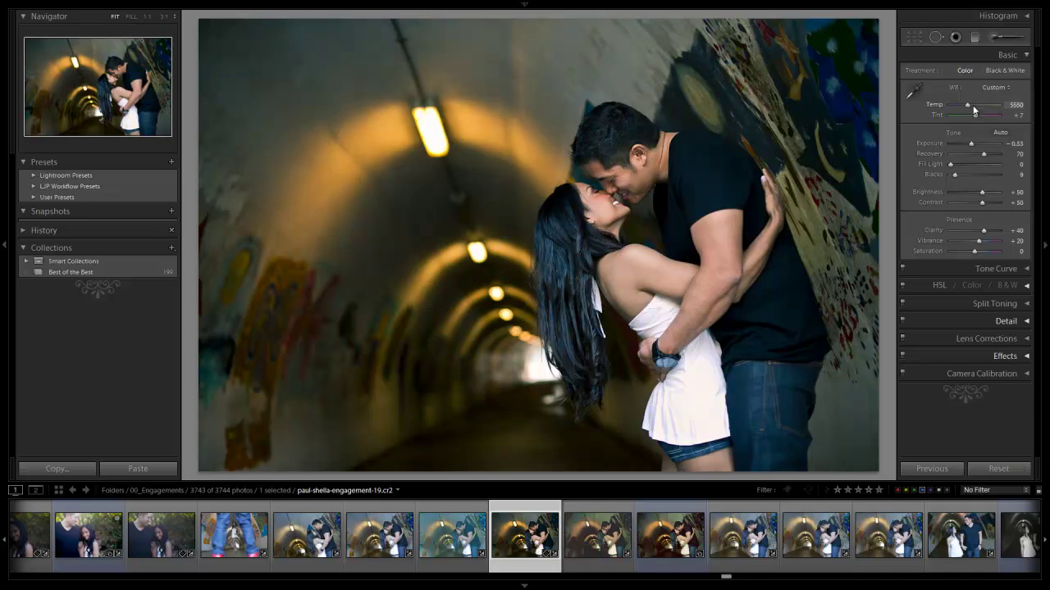
{"action": "key", "text": "Down"}
{"action": "key", "text": "Down"}
- Reopen Split Toning and review the shadow tint (hue 134, saturation 11) without changing it
{"action": "left_click", "coordinate": [986, 303]}
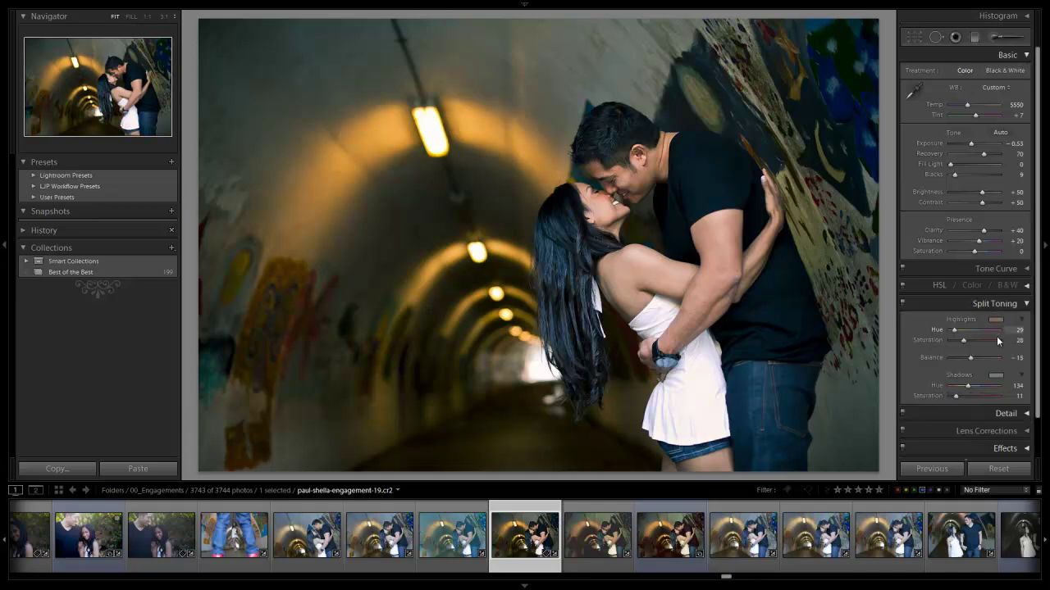
{"action": "left_click", "coordinate": [996, 375]}
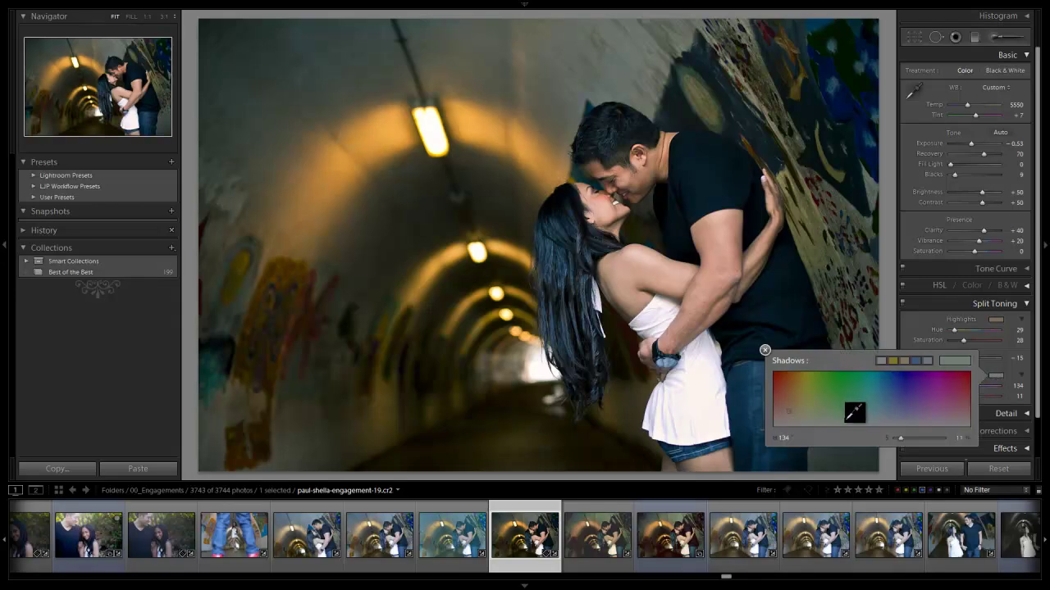
{"action": "left_click", "coordinate": [766, 350]}
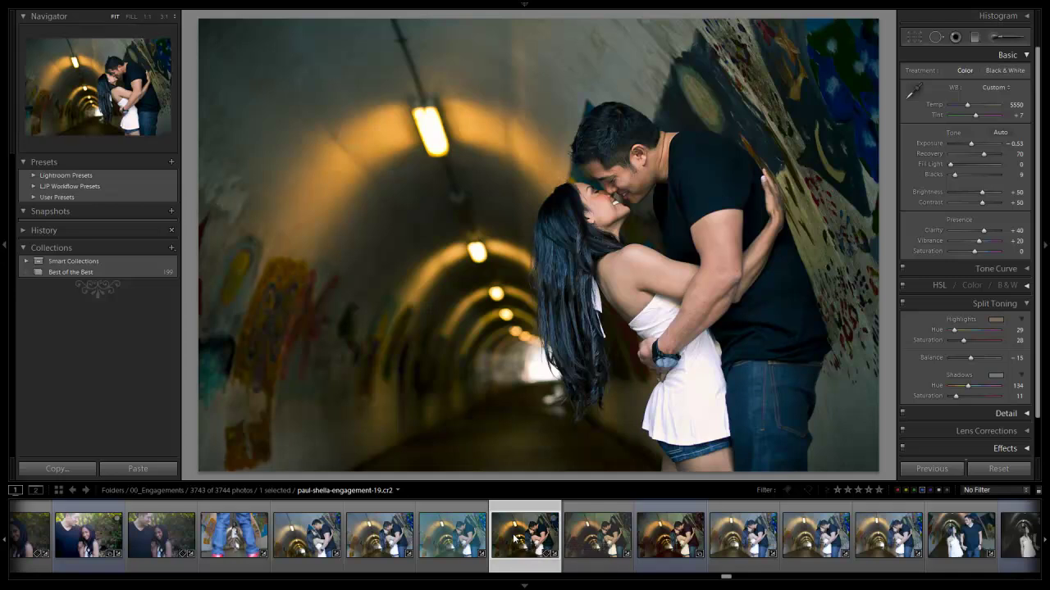
{"action": "key", "text": "backslash"}
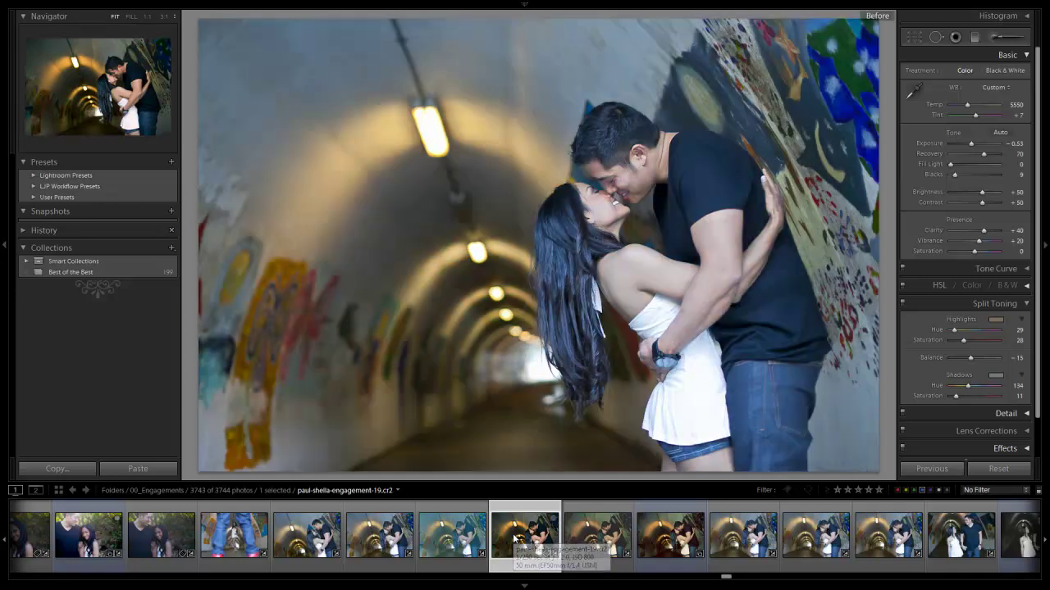
{"action": "key", "text": "backslash"}
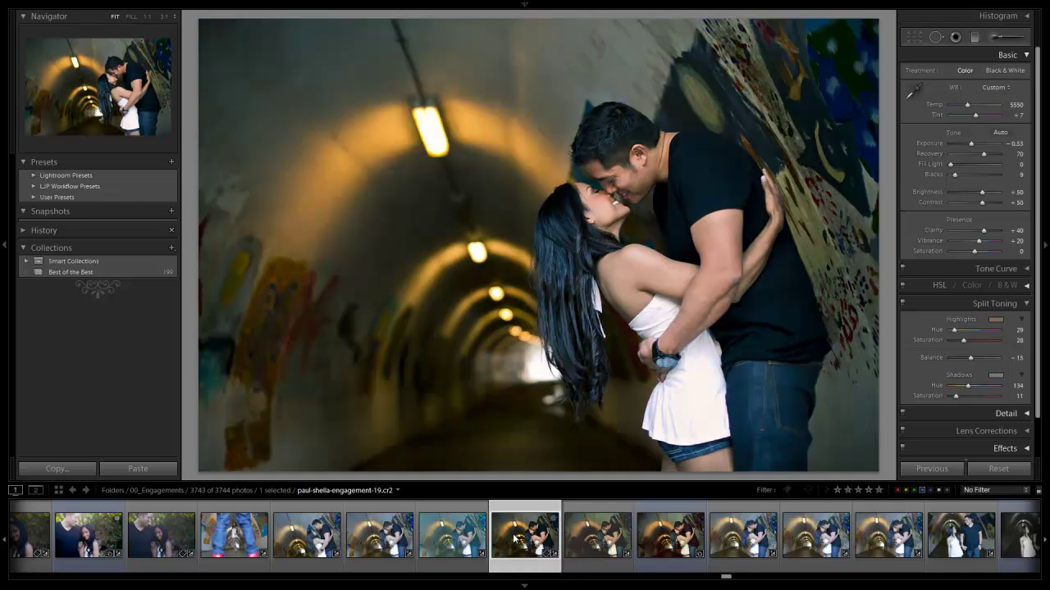